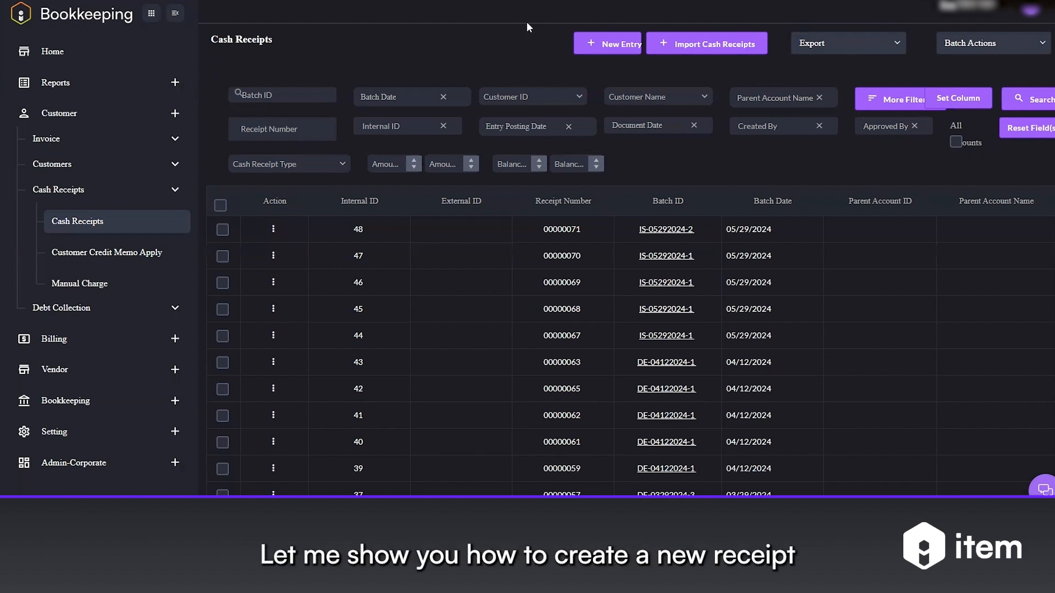
Start a new cash receipt entry and create an additional batch for it dated today
click(612, 48)
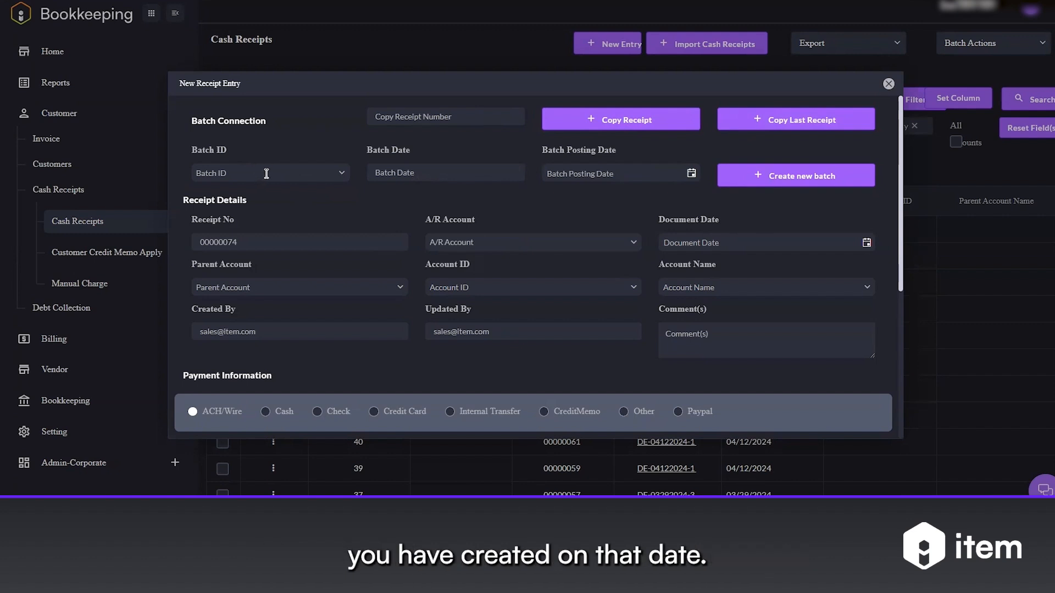
click(291, 172)
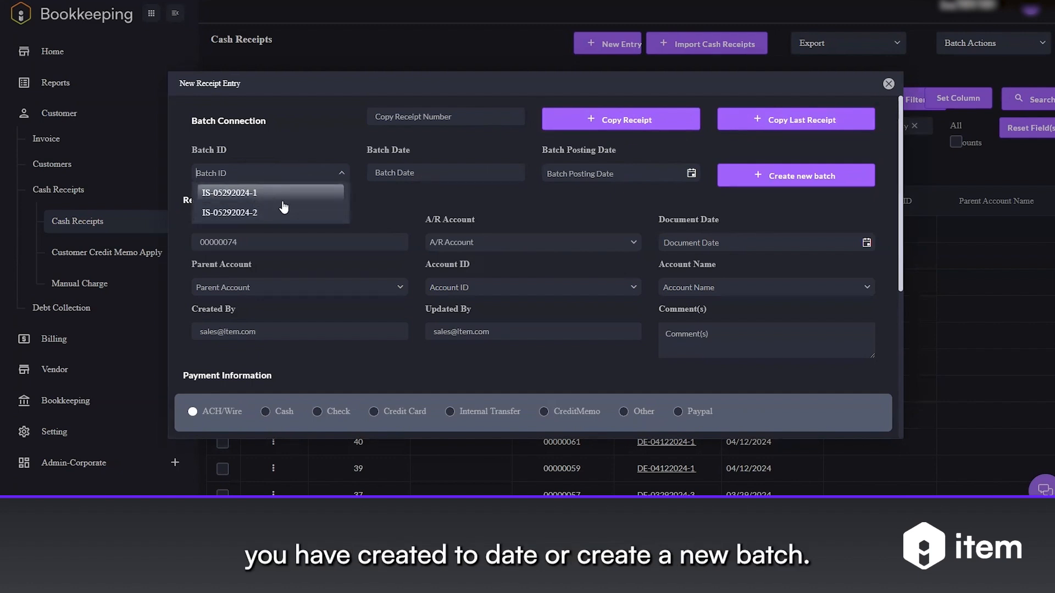
click(794, 178)
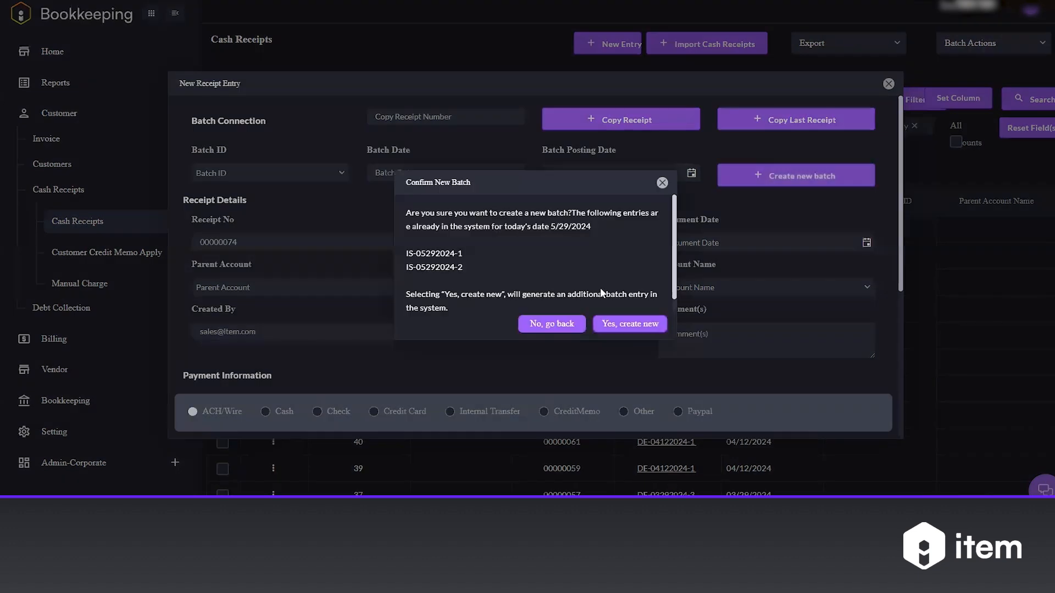
click(630, 324)
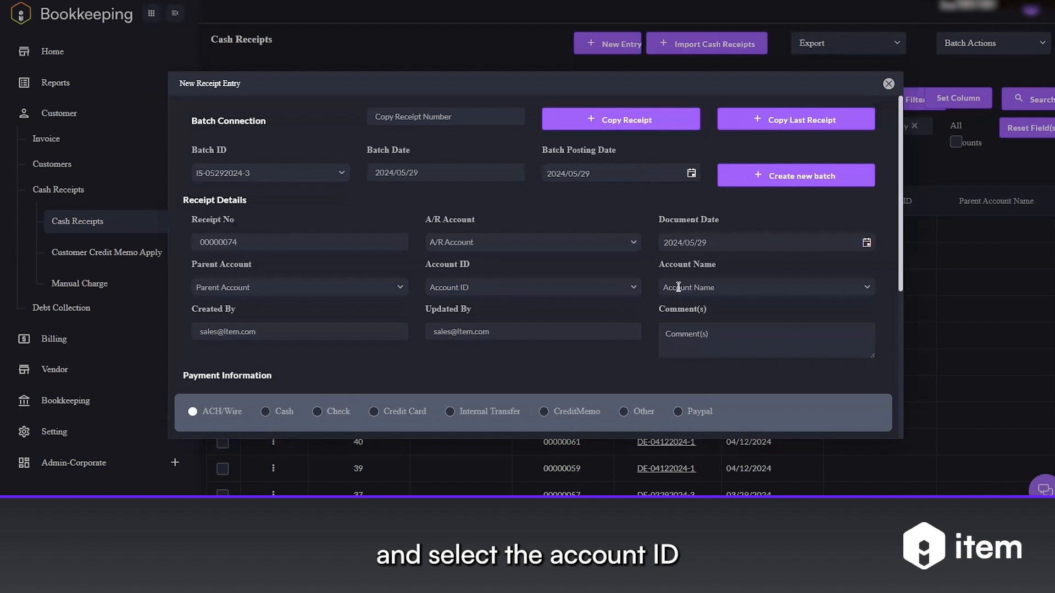
Set the receipt's account name to test_li_04_11
click(781, 287)
scroll(748, 358, down, 10)
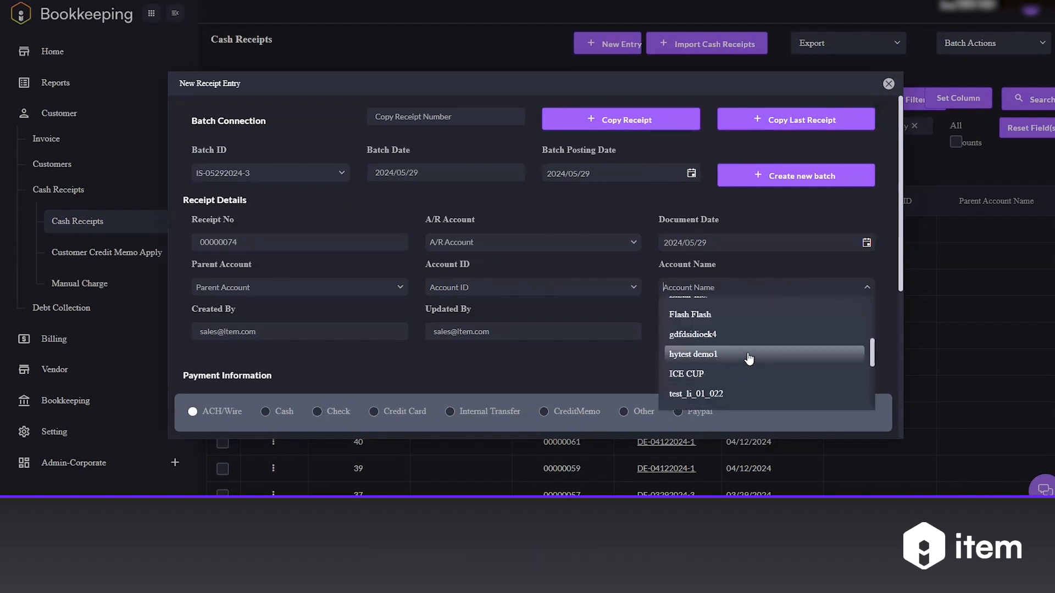
click(743, 378)
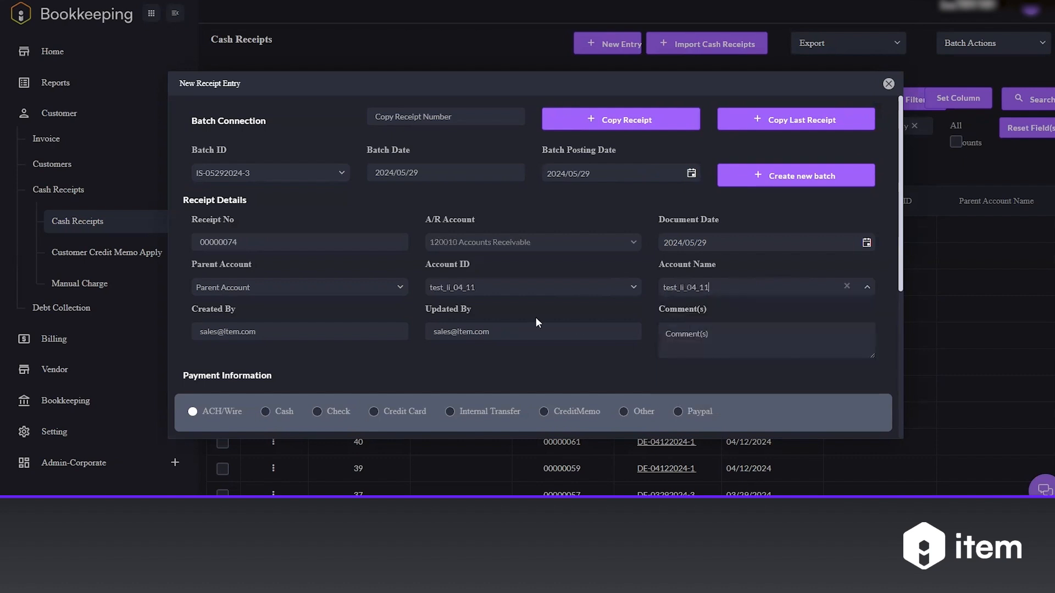
Enter an ACH/Wire payment of $1.00 deposited to cstc-test, and save the receipt to return to the list
scroll(387, 319, down, 1)
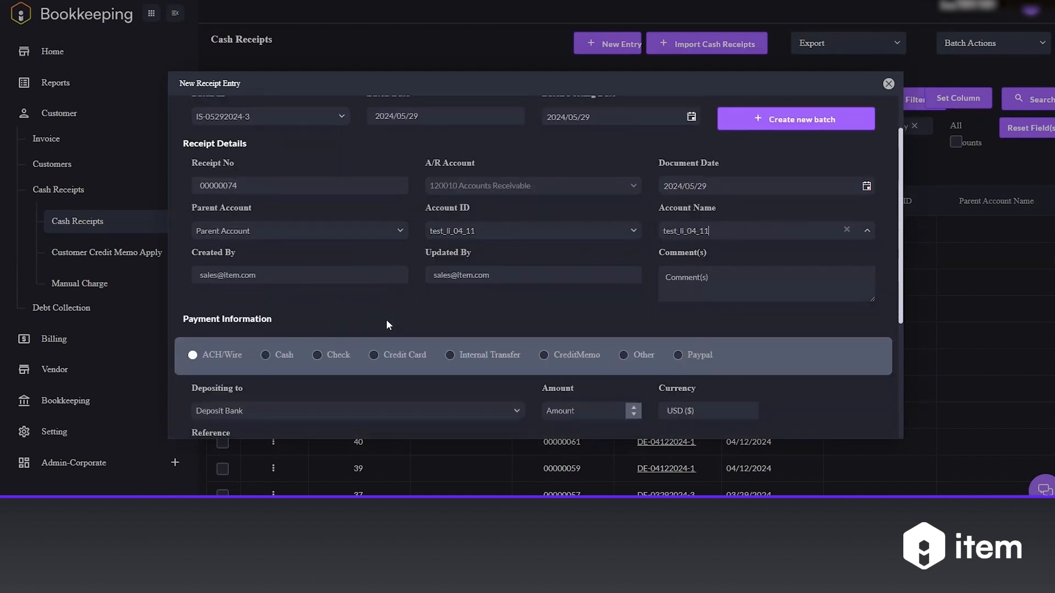
scroll(394, 319, down, 1)
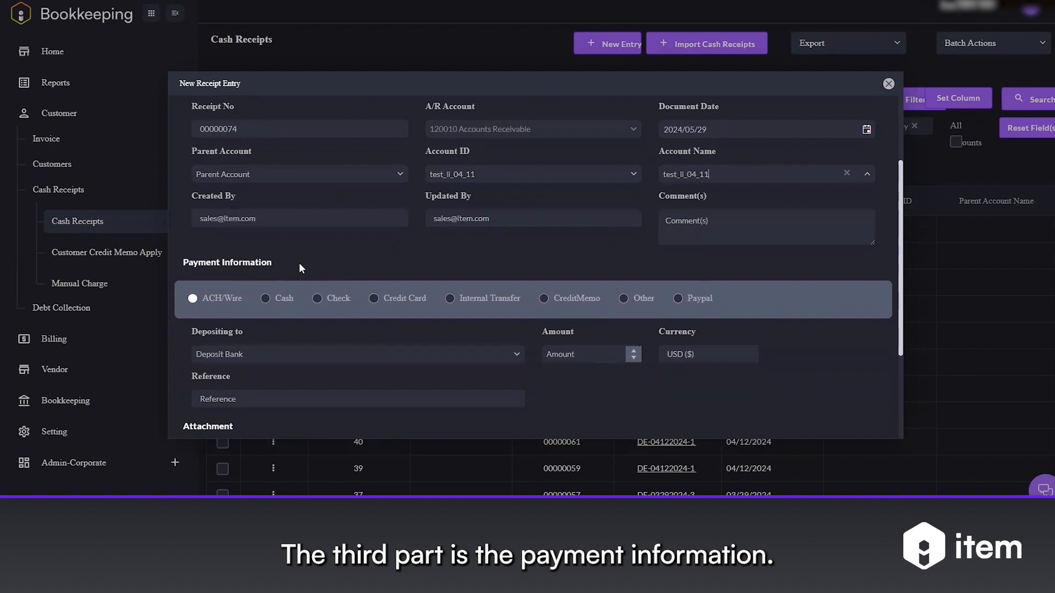
scroll(301, 262, down, 1)
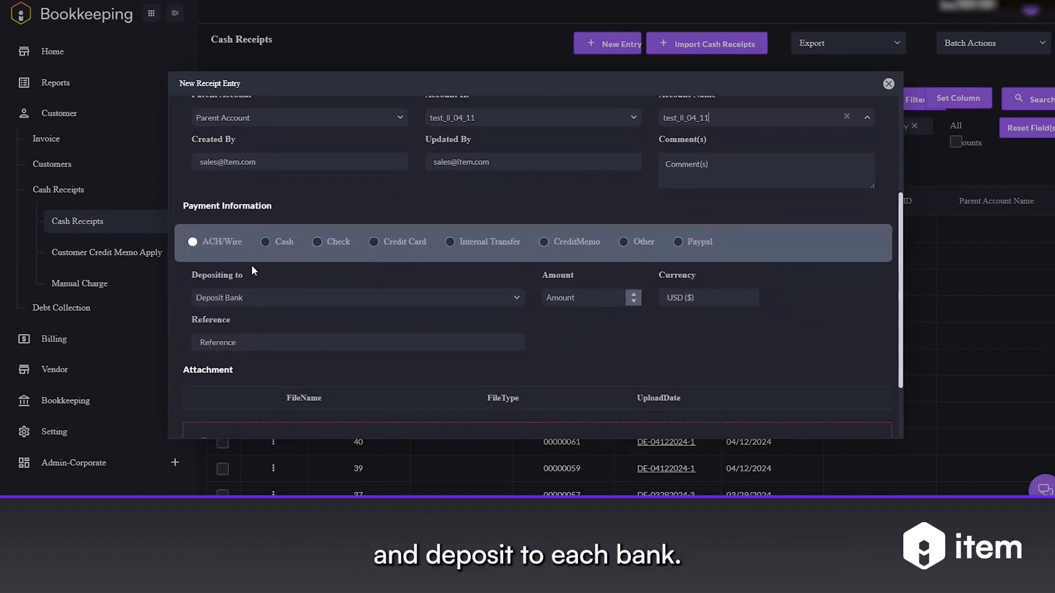
click(380, 300)
click(384, 317)
click(586, 296)
text(1)
scroll(646, 333, down, 3)
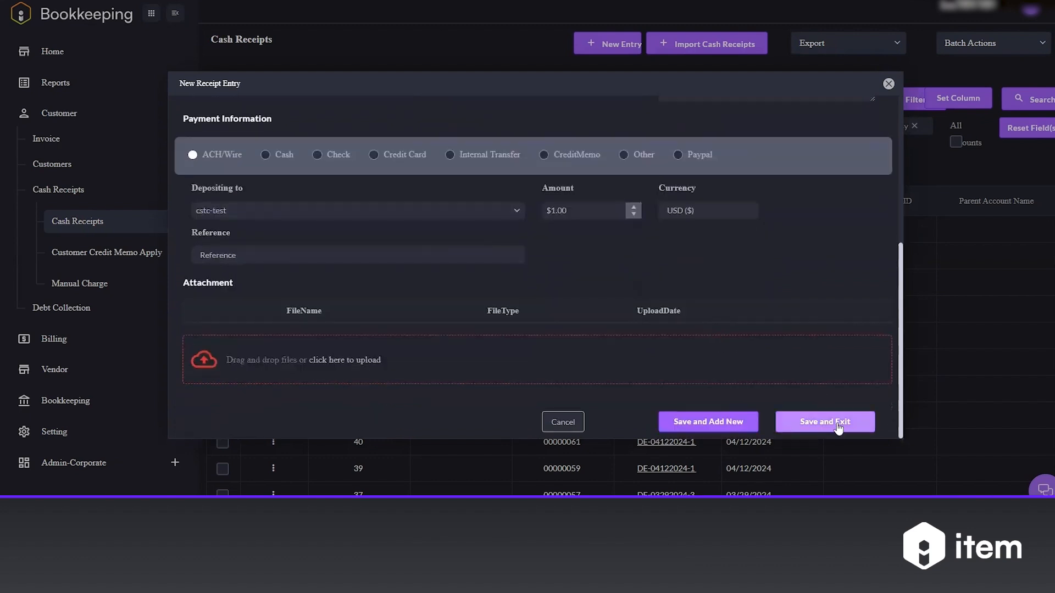
click(841, 424)
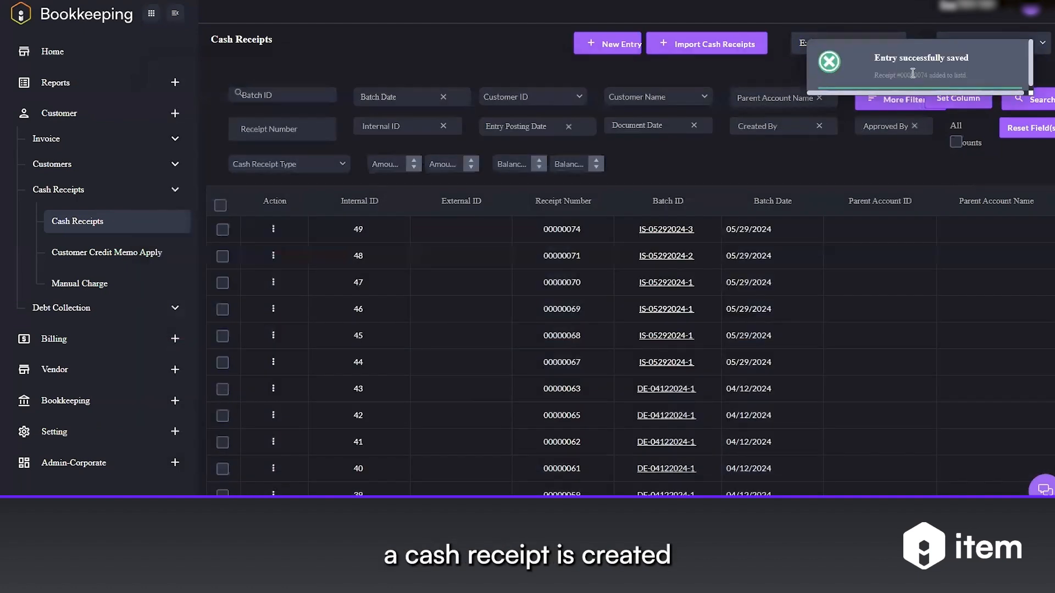
Submit the new draft receipt for approval, sending the notification to the recipient's e-mail address
scroll(838, 229, right, 3)
scroll(839, 229, right, 10)
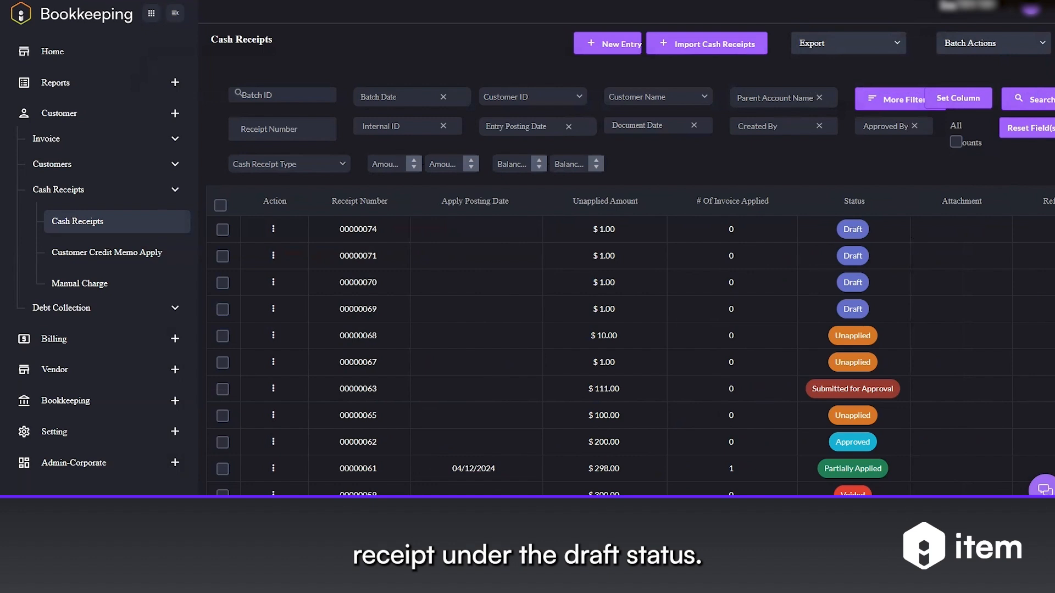
scroll(700, 305, left, 2)
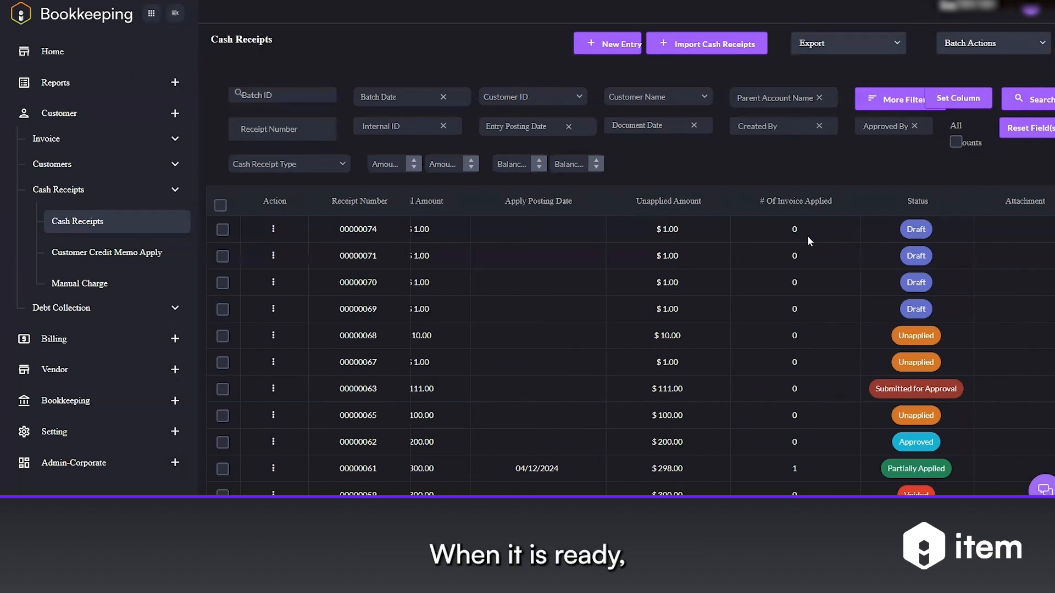
click(273, 229)
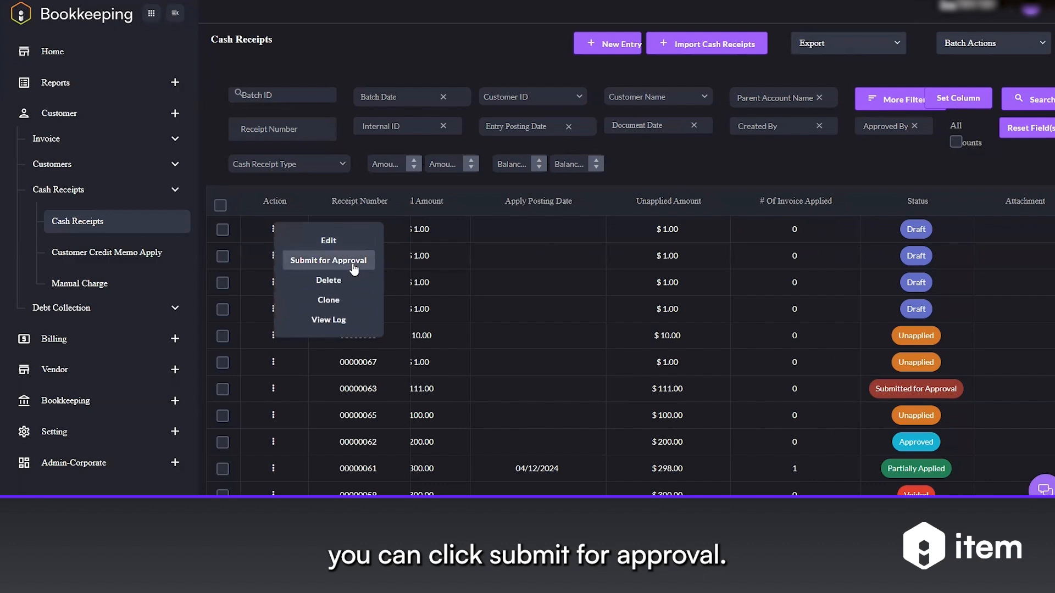
click(354, 265)
right_click(411, 171)
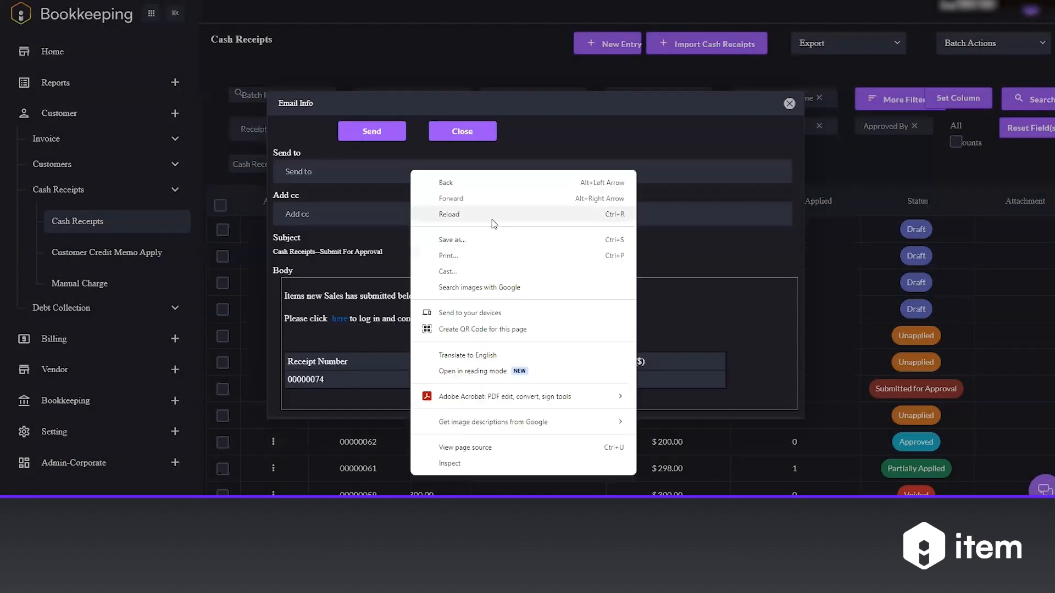
click(346, 169)
key(ctrl+v)
click(385, 135)
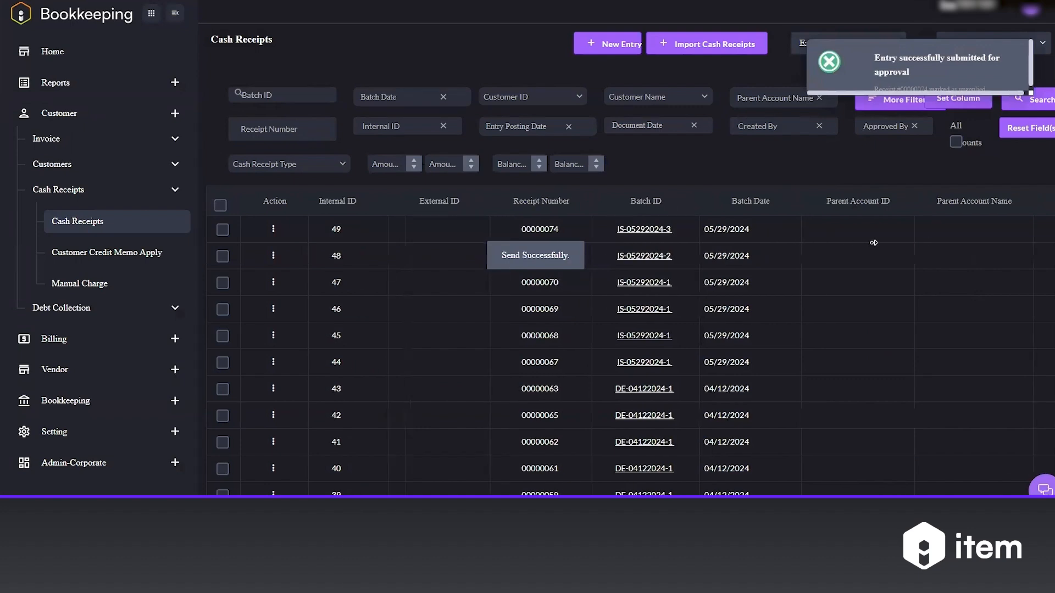
Approve the newest receipt, which is submitted for approval
scroll(806, 242, right, 10)
scroll(955, 242, right, 5)
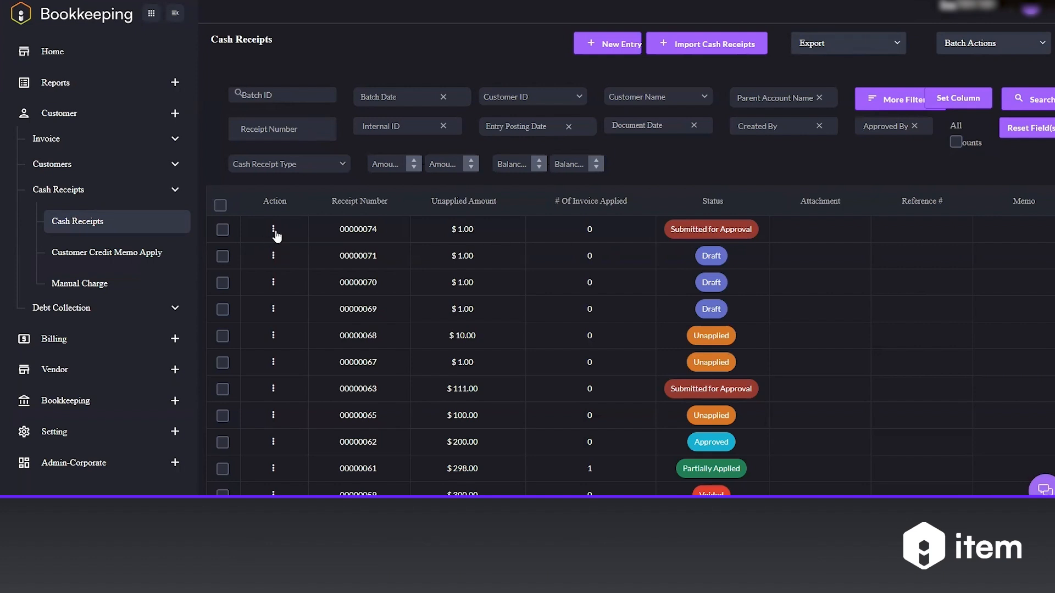
click(273, 230)
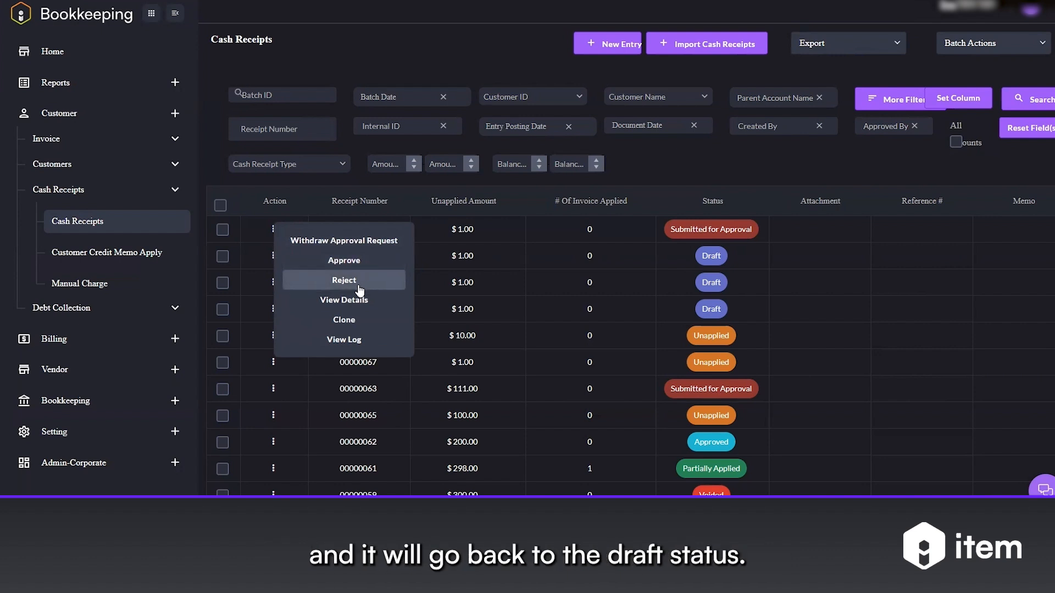
click(357, 262)
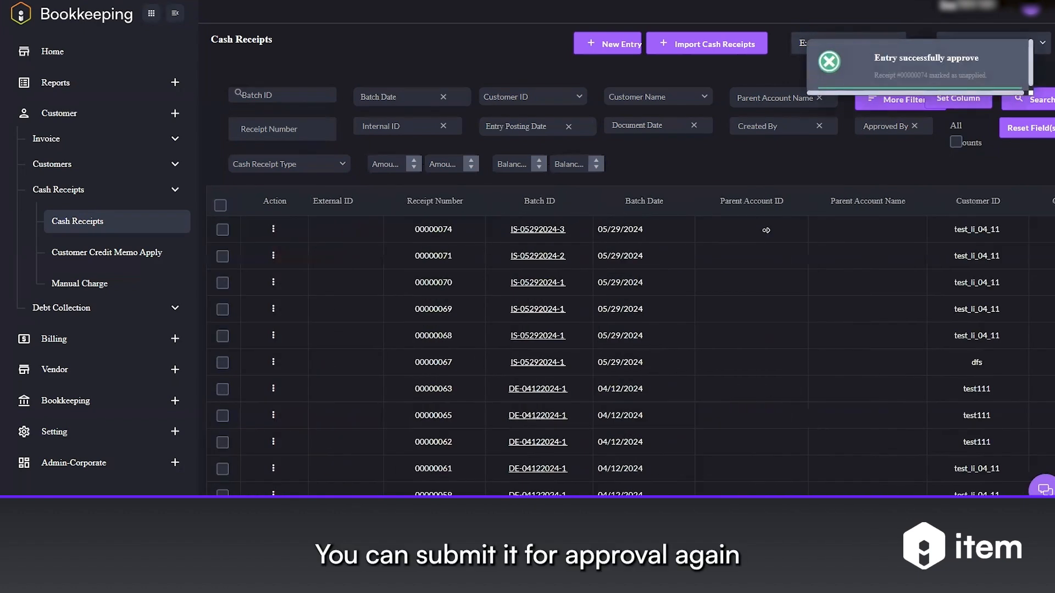
Post the newly approved cash receipt
scroll(764, 232, right, 15)
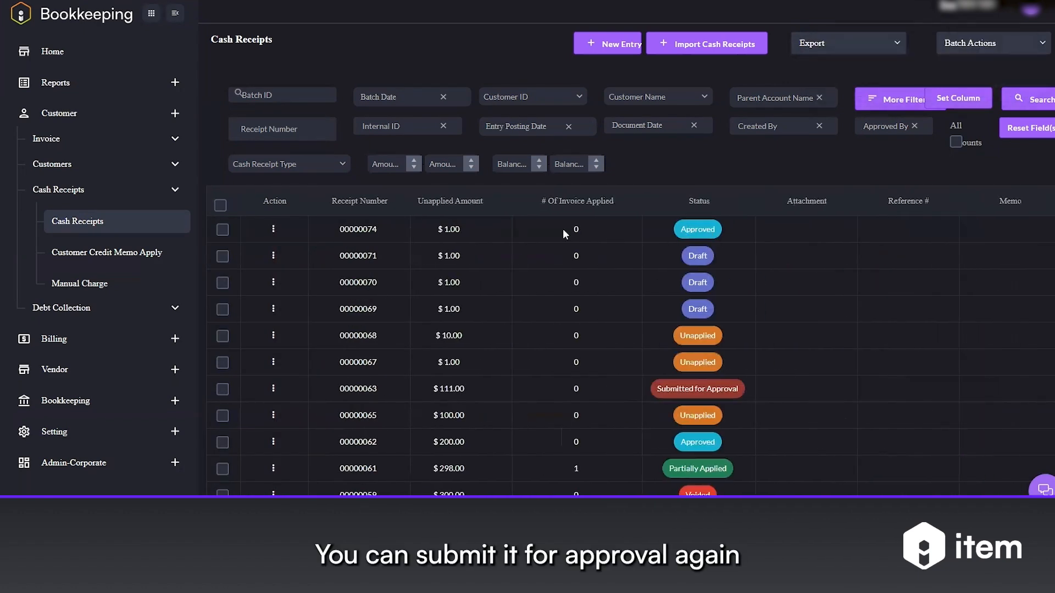
click(274, 229)
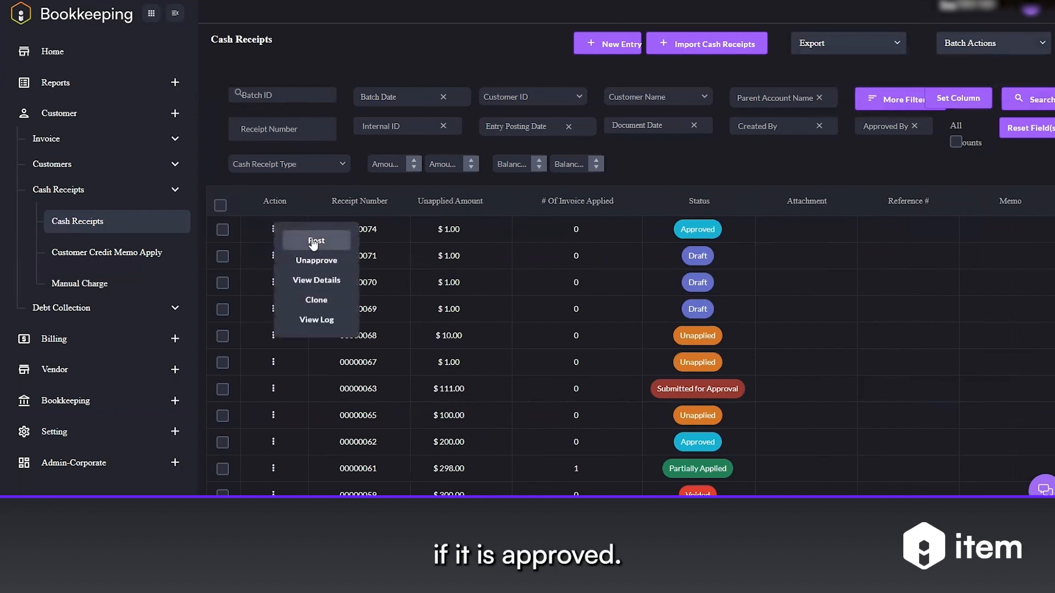
click(315, 243)
Start applying the newly posted receipt and select the invoice due 2024-04-27 for it
scroll(503, 228, right, 8)
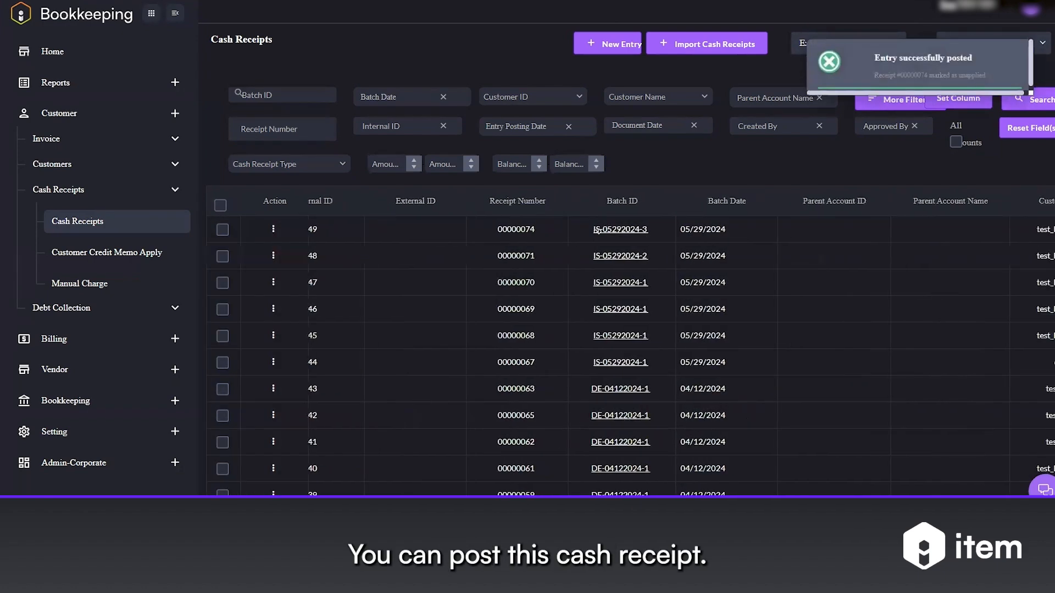
scroll(638, 233, right, 10)
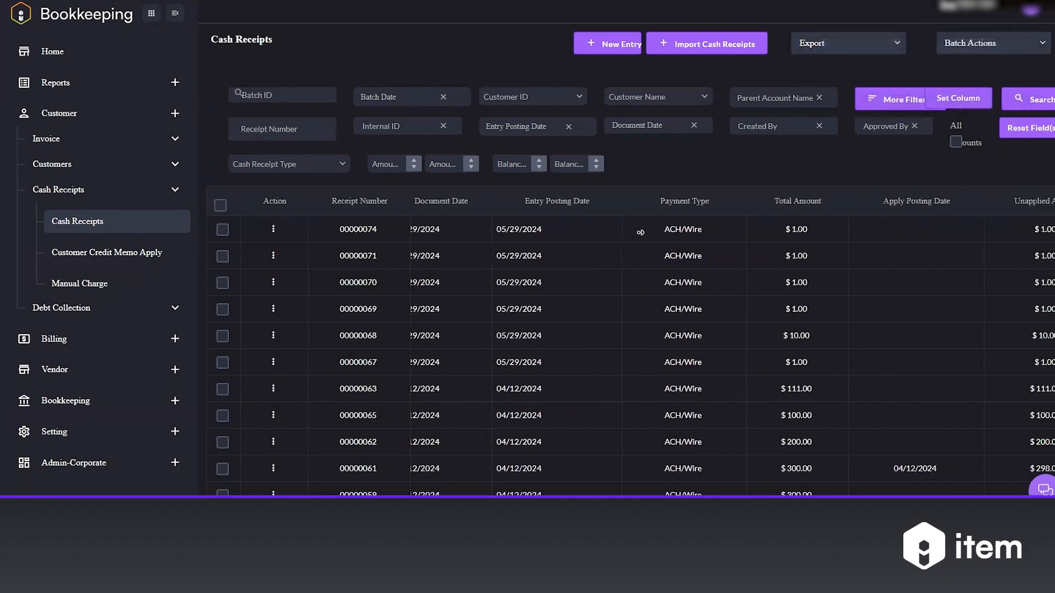
scroll(633, 233, right, 3)
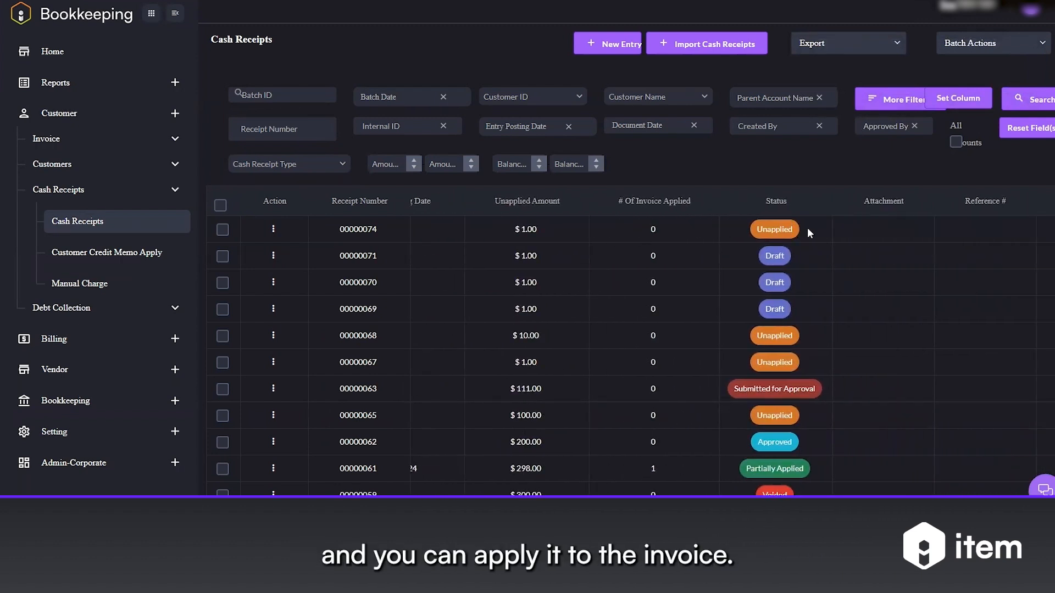
click(273, 229)
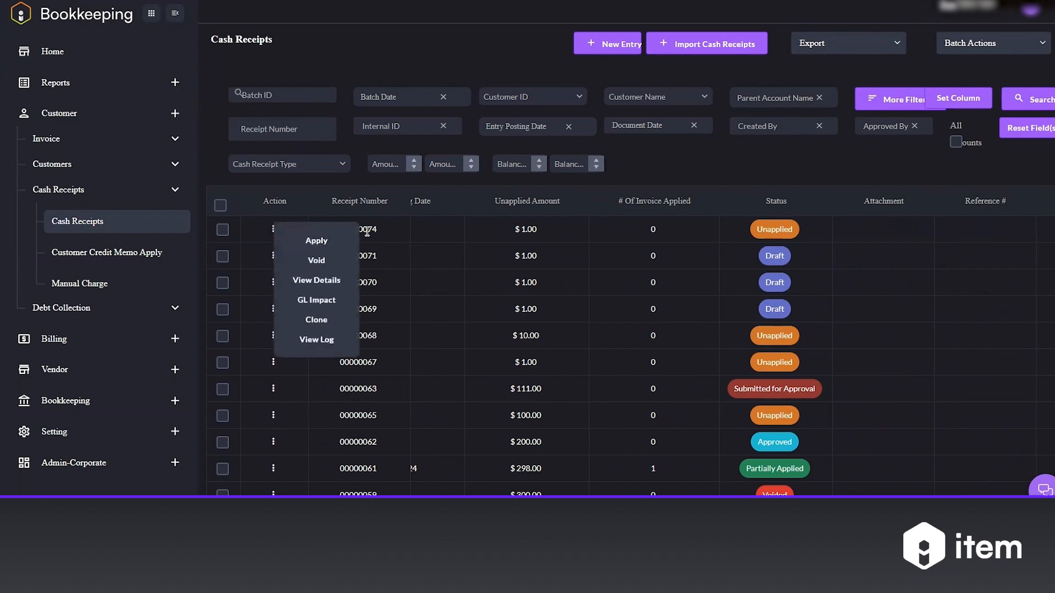
click(324, 240)
scroll(444, 301, down, 3)
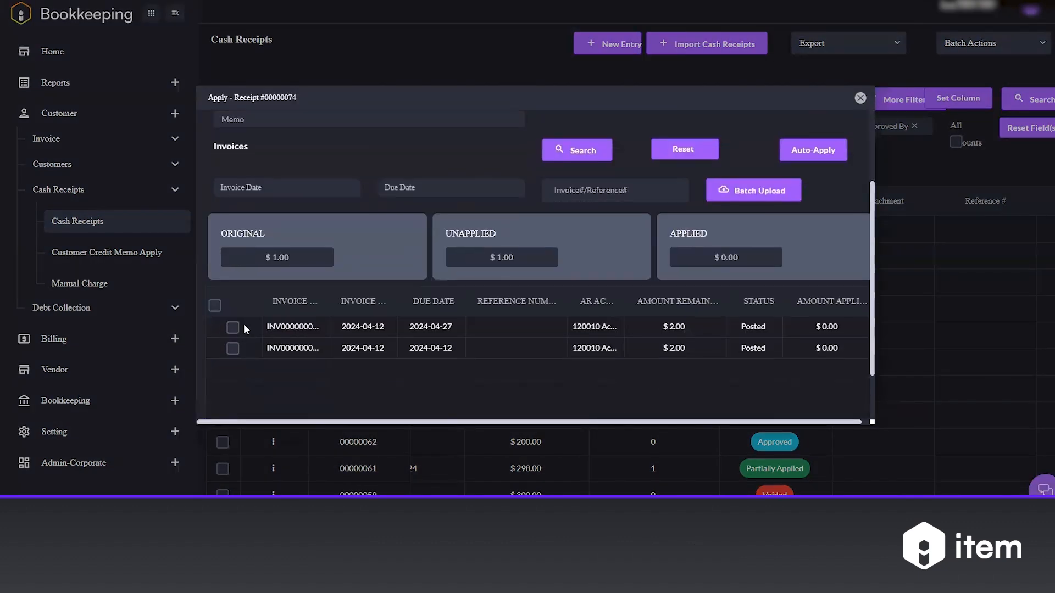
scroll(244, 316, down, 1)
scroll(245, 311, up, 2)
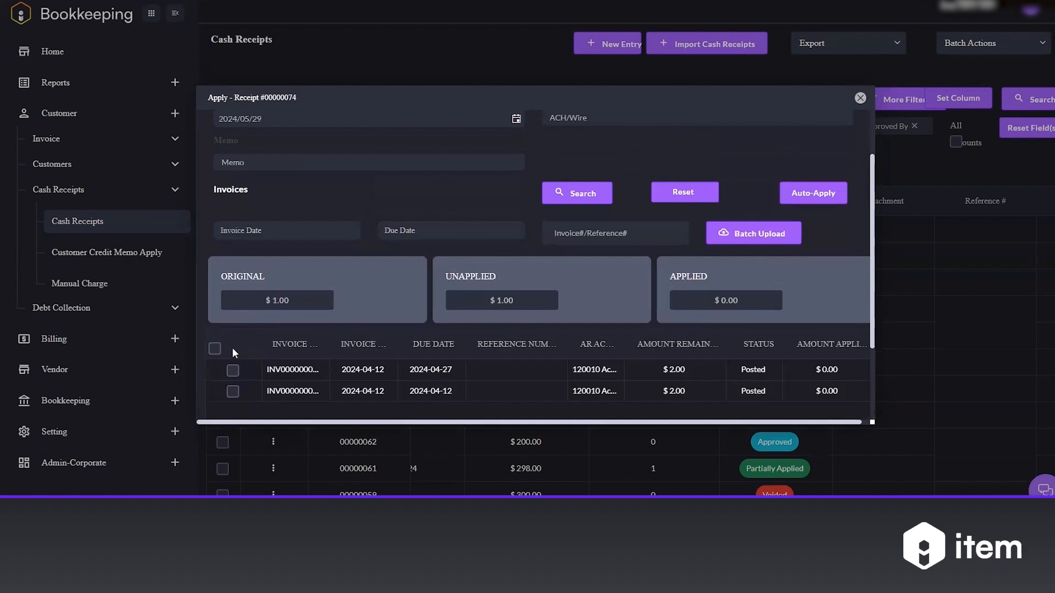
click(232, 371)
Check the receipt's unapplied amount and confirm the application to the selected invoice
scroll(590, 300, down, 2)
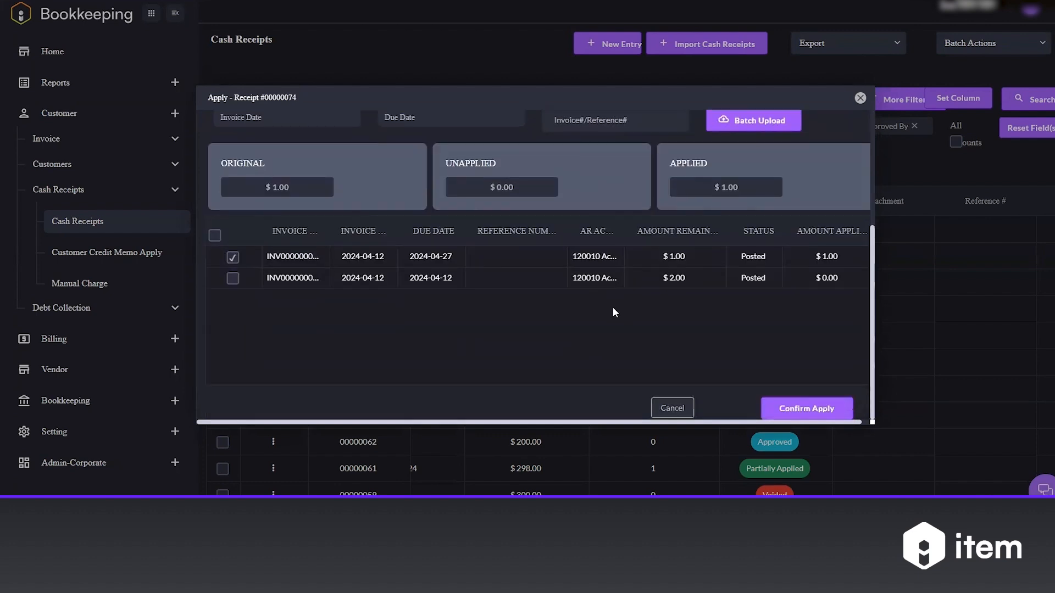
scroll(546, 282, up, 1)
drag(444, 219, 529, 220)
scroll(529, 231, up, 1)
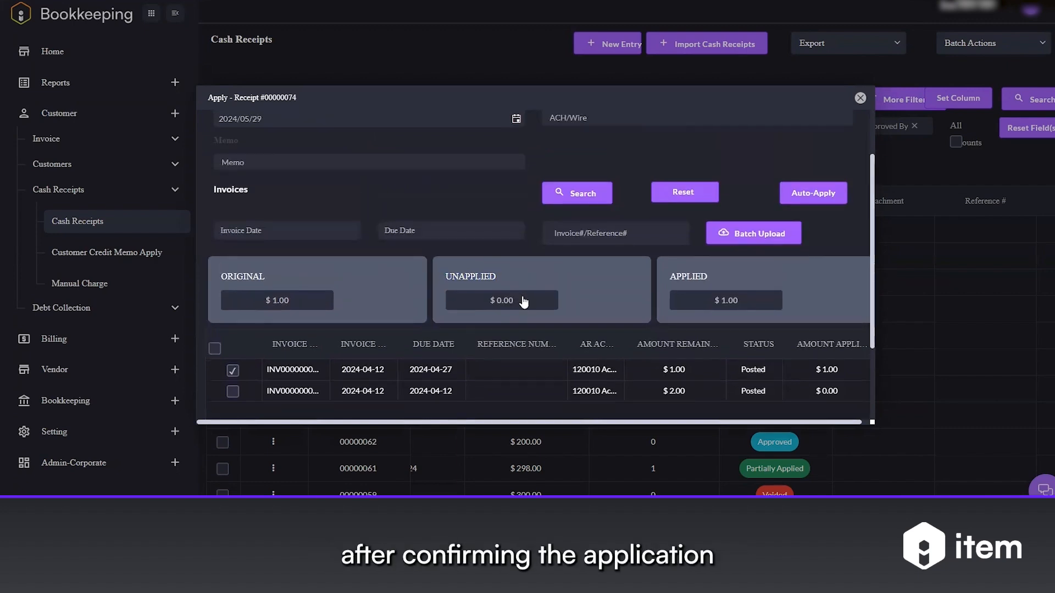
scroll(632, 324, down, 2)
click(816, 410)
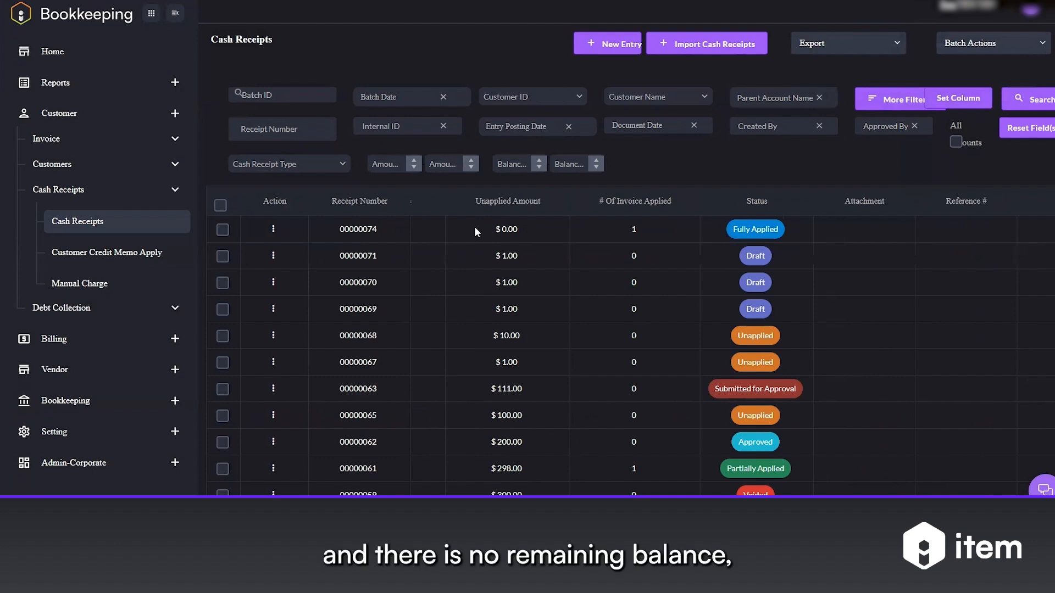
Compare the status and unapplied amount of the fully applied and partially applied receipts, and view the actions for the unapplied $10.00 receipt
drag(731, 229, 770, 230)
click(770, 229)
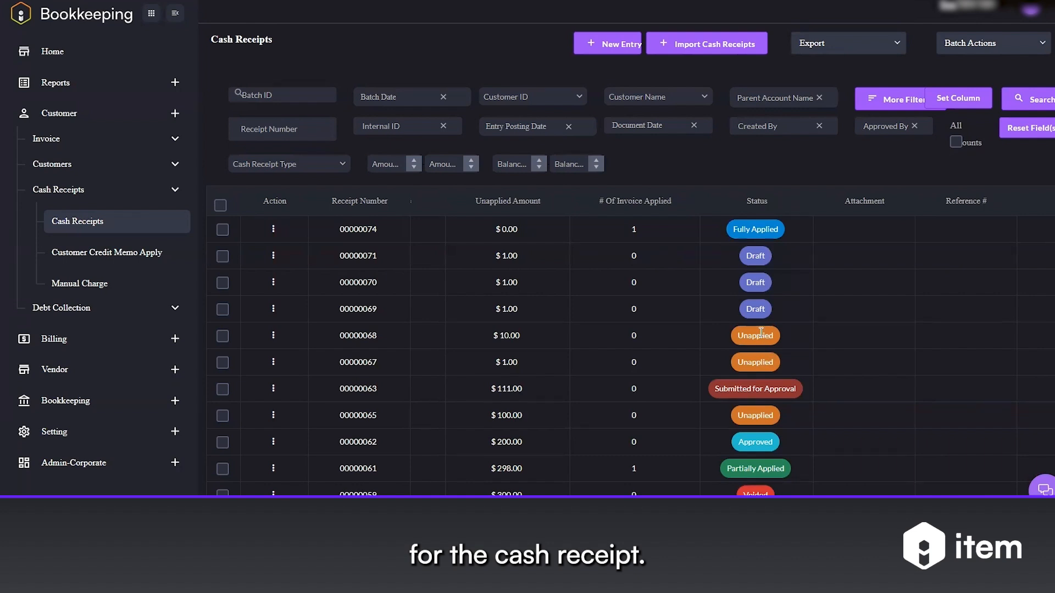
triple_click(760, 468)
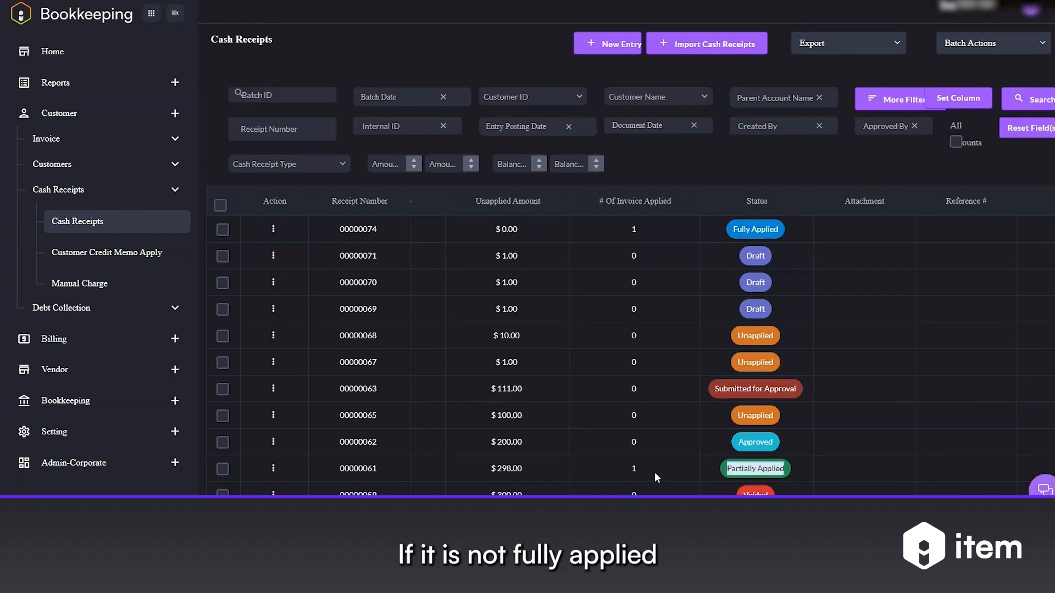
drag(490, 468, 521, 465)
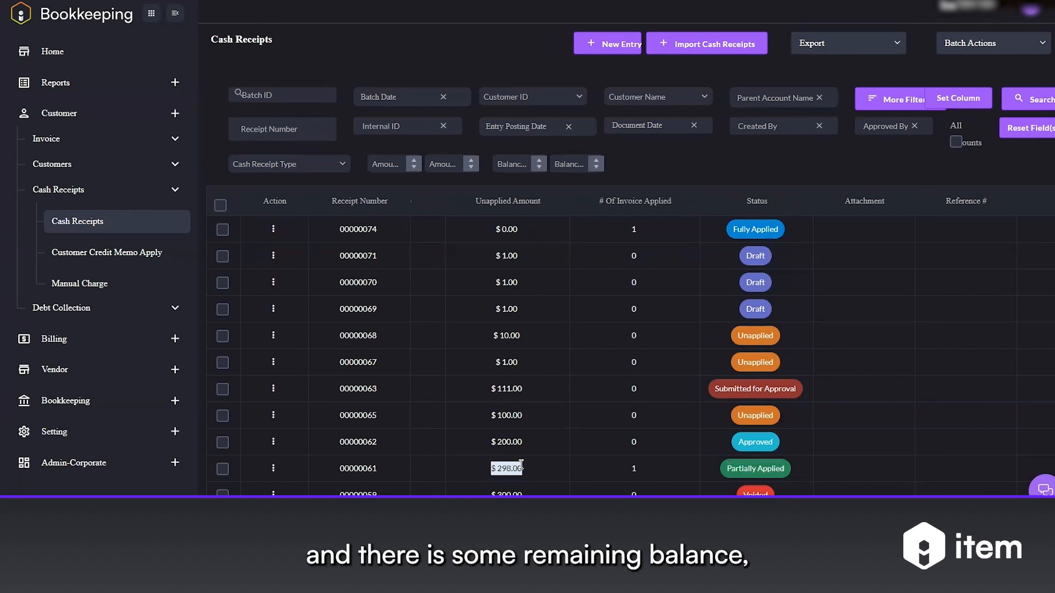
click(690, 458)
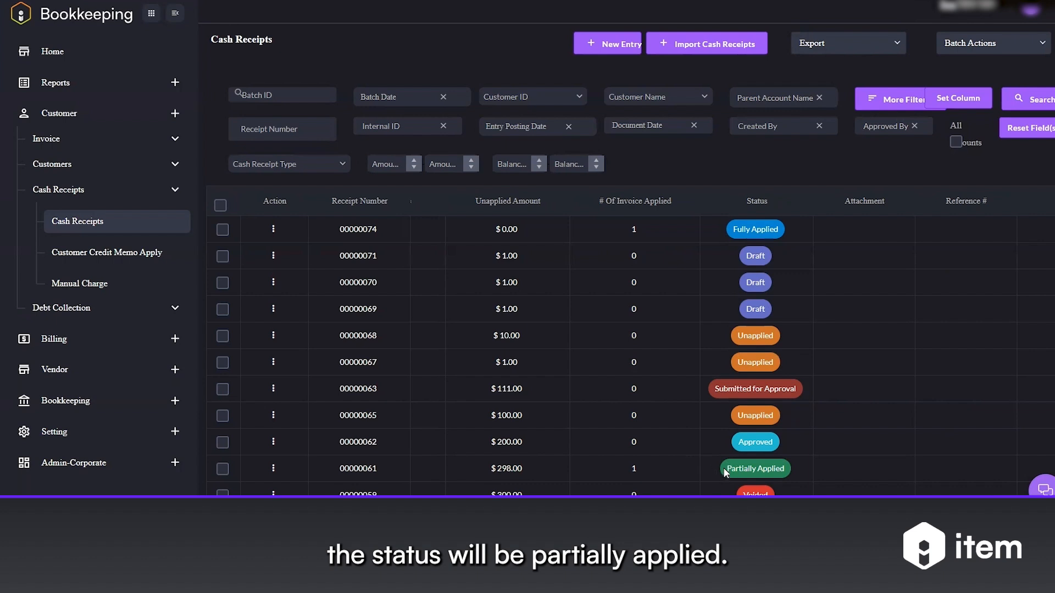
drag(723, 468, 790, 467)
click(800, 420)
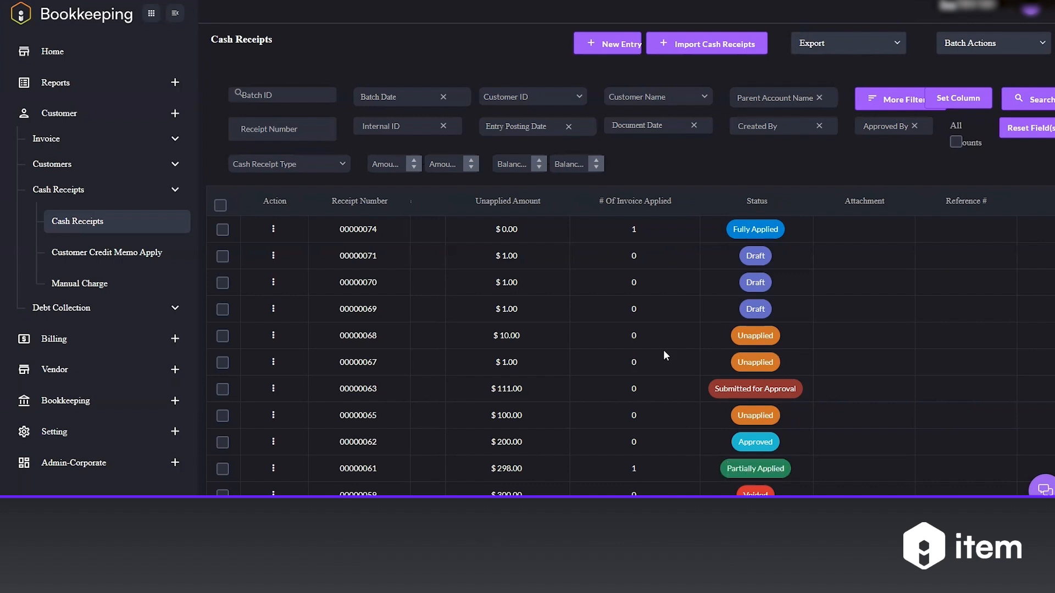
click(273, 336)
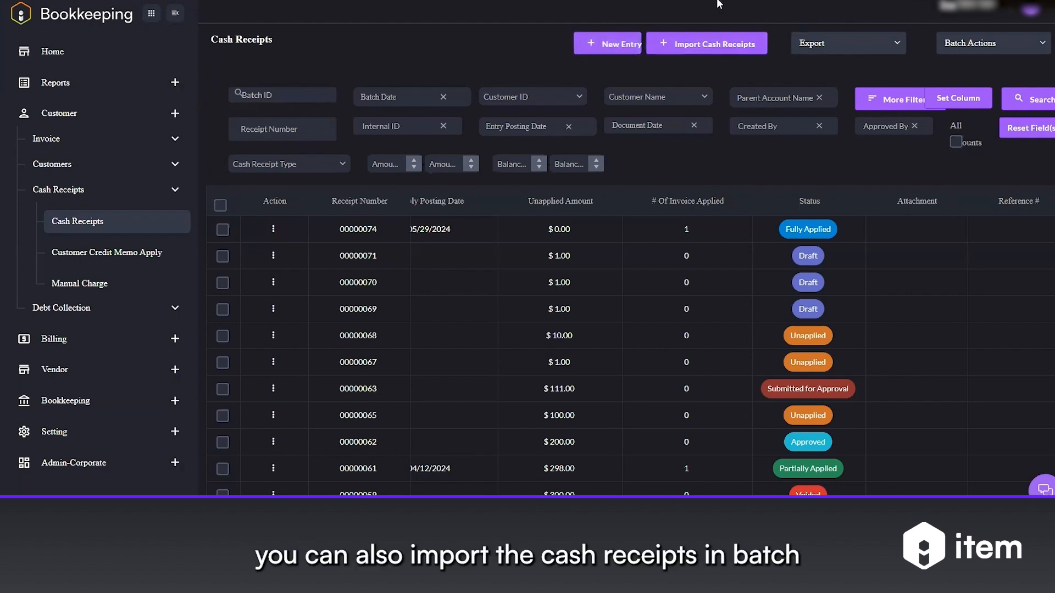
View the upload and template options for importing cash receipts in batch, and close them without importing
click(713, 44)
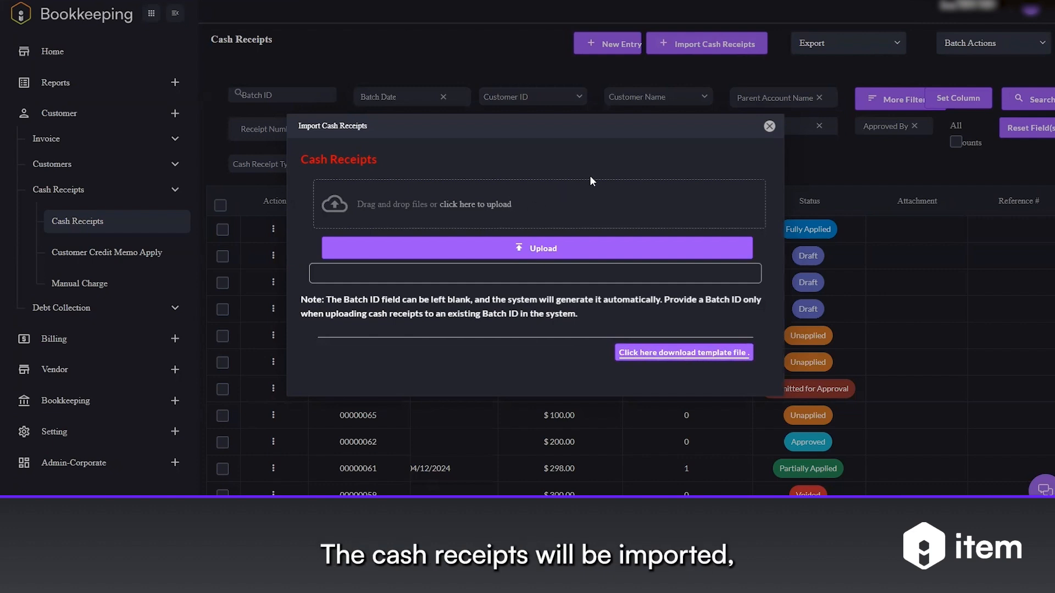
click(770, 127)
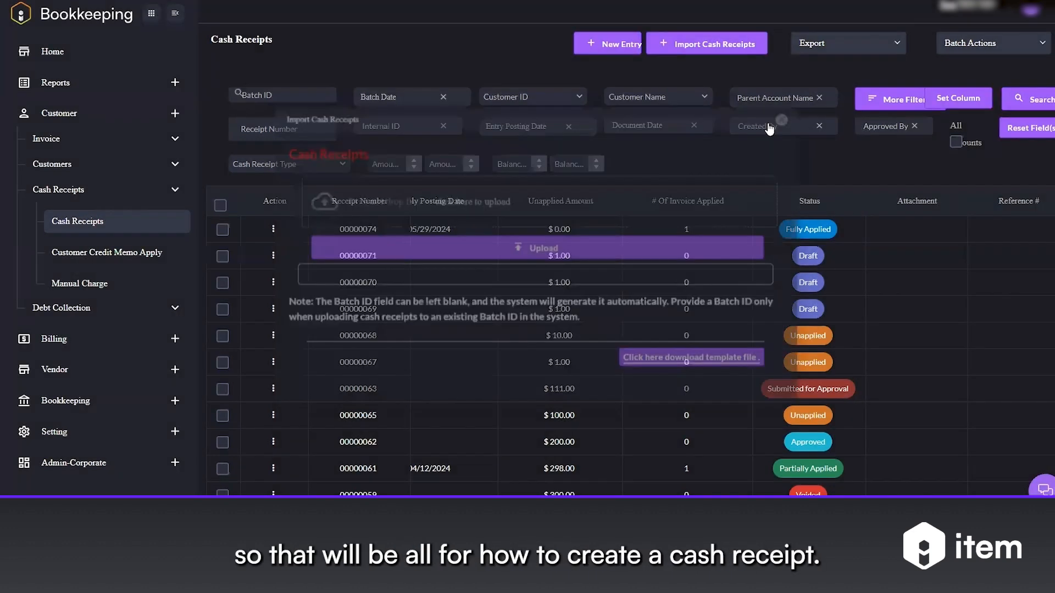